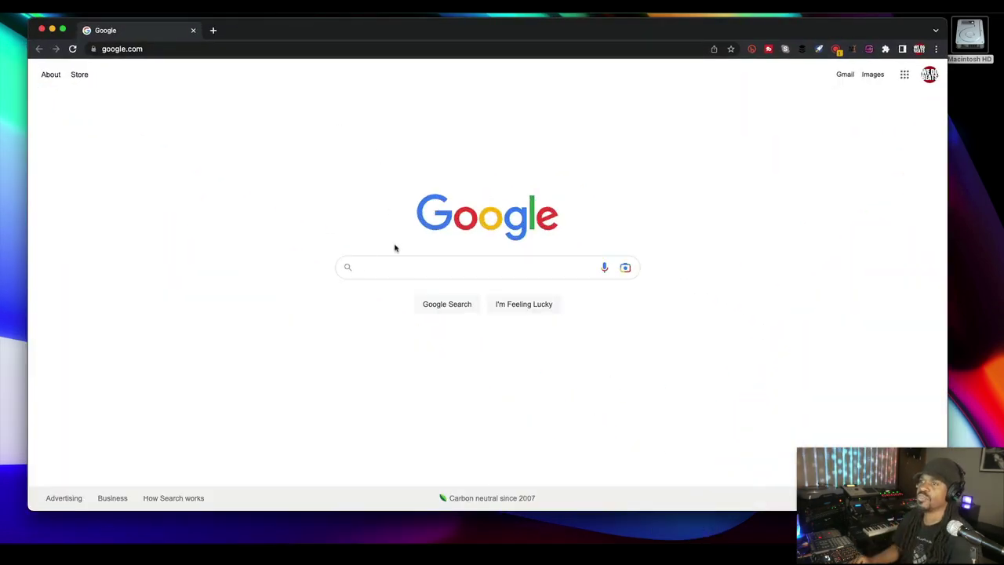
- Search Google for 'stemroller app' by picking it from the 'stem' suggestions
click(400, 264)
text(s)
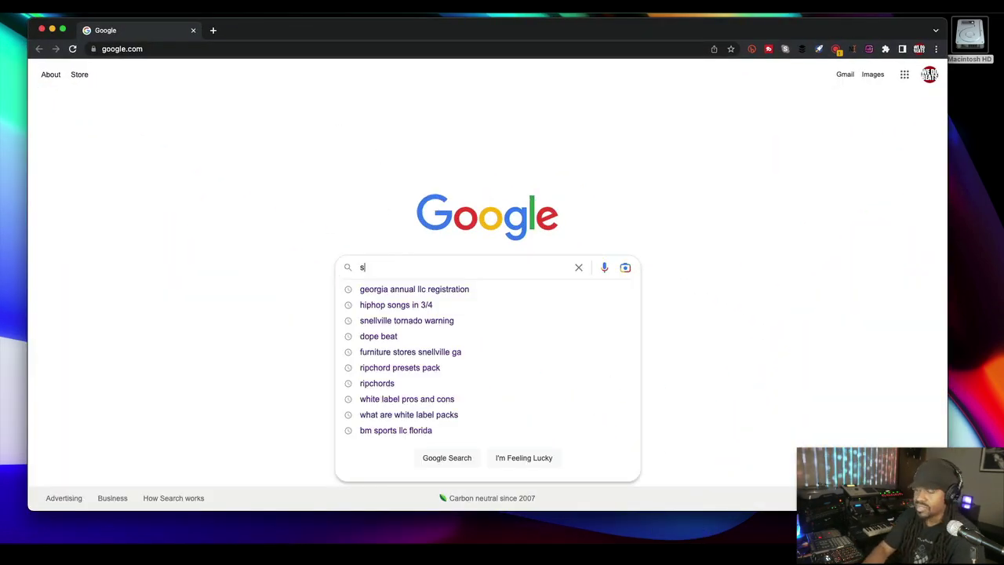
text(tem)
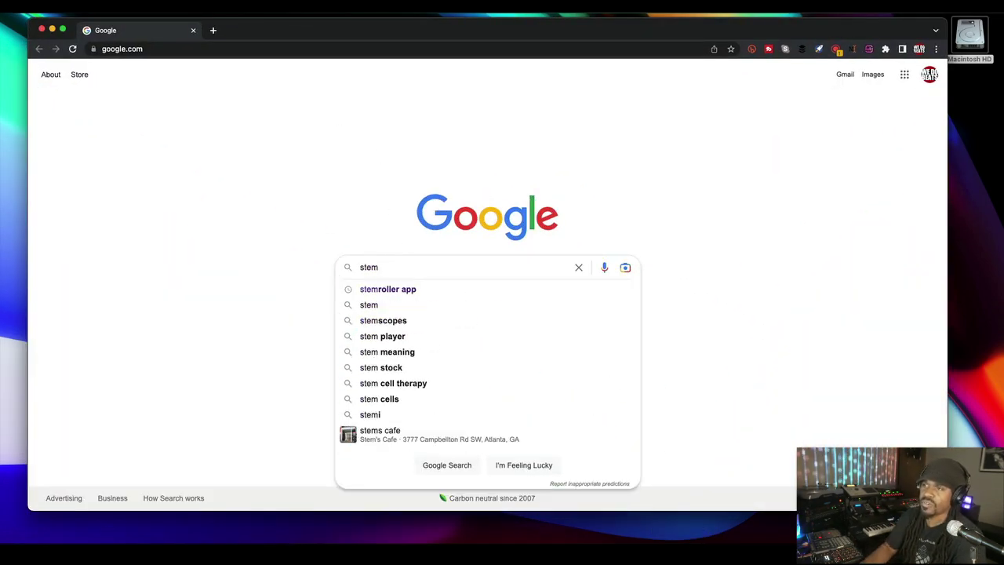
click(389, 289)
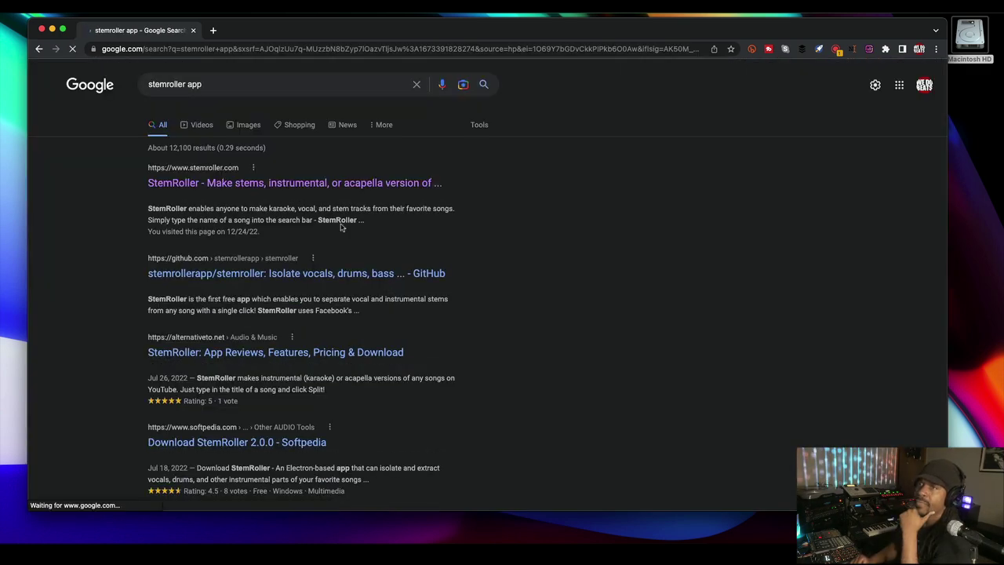
click(166, 182)
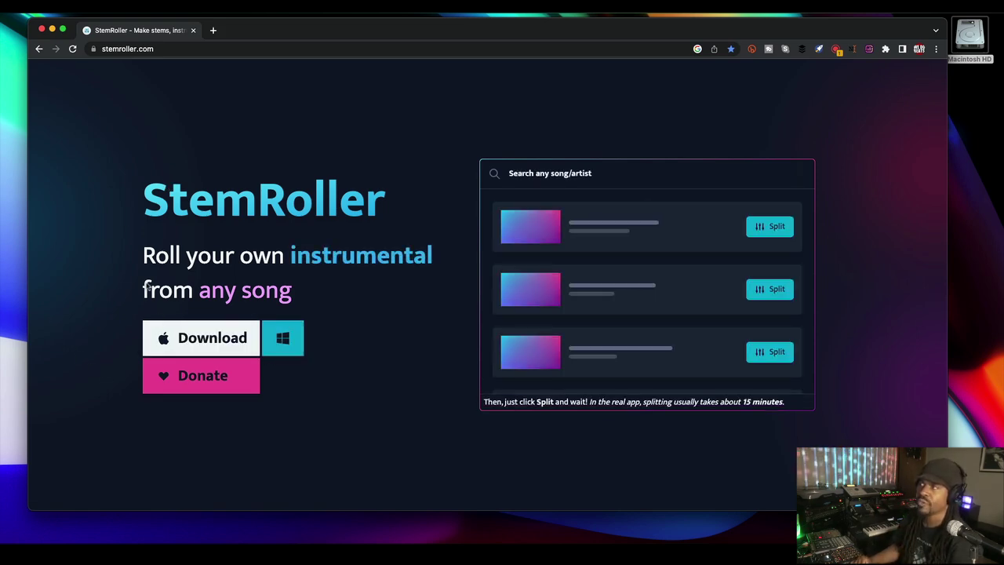
scroll(363, 248, down, 5)
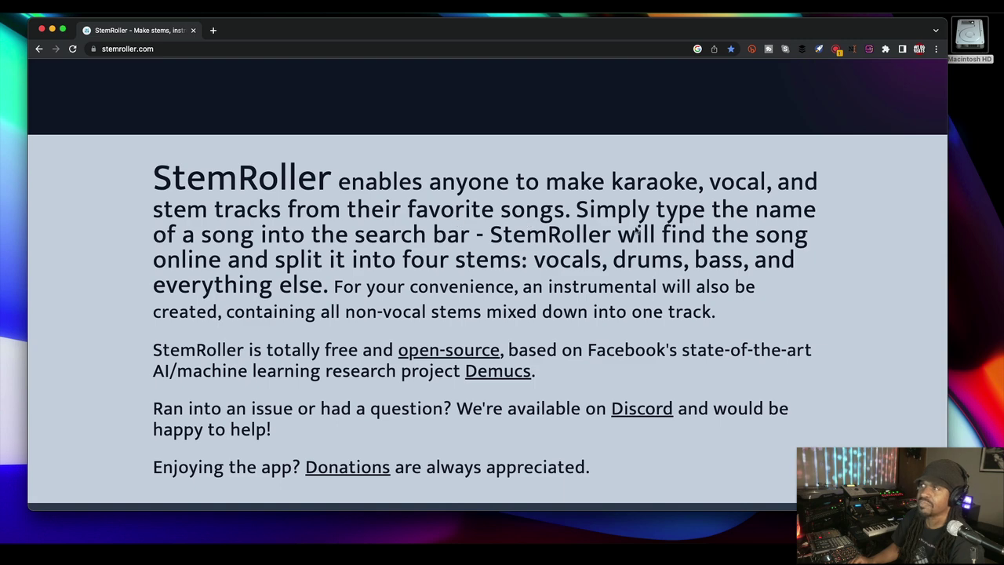
scroll(427, 229, up, 5)
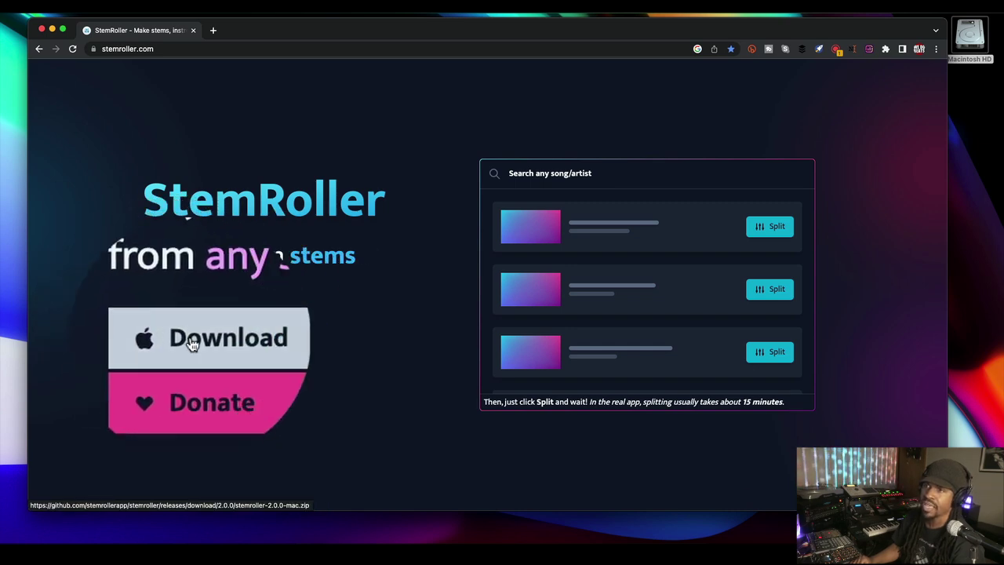
- Download the StemRoller 2.0.0 Mac zip and open it from Chrome's download bar
click(193, 343)
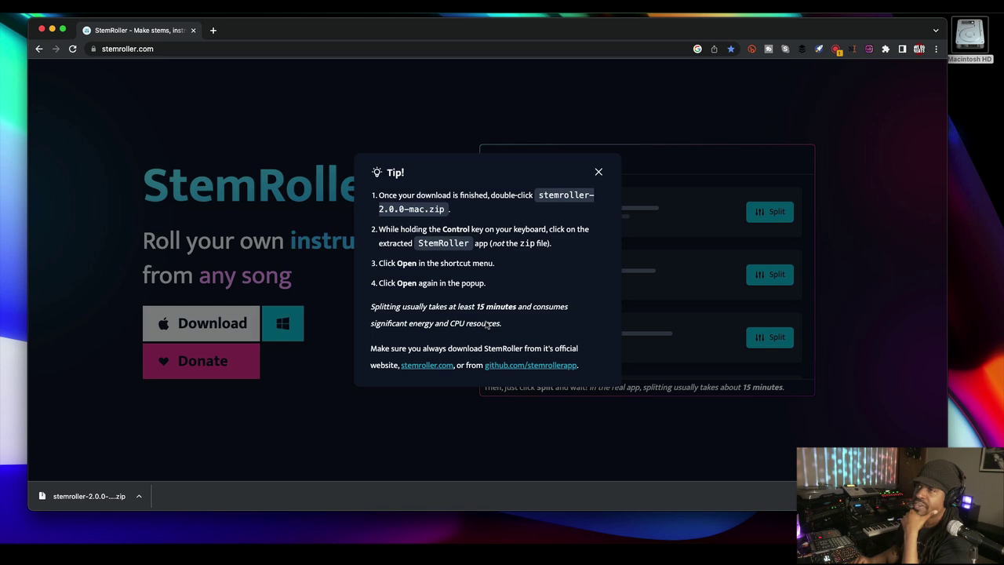
click(139, 496)
click(155, 457)
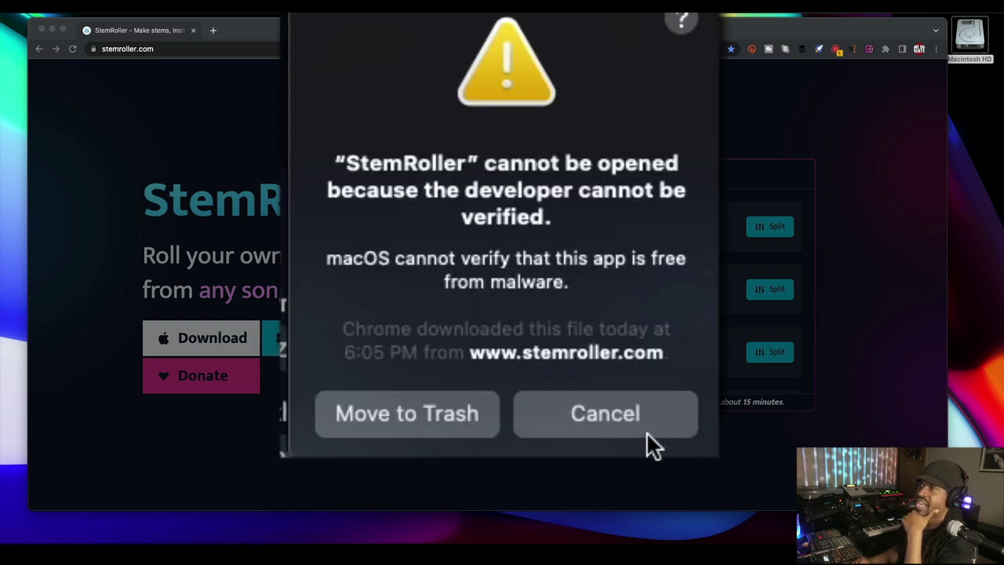
- Let StemRoller open anyway through Security & Privacy despite the unverified-developer warning
click(623, 418)
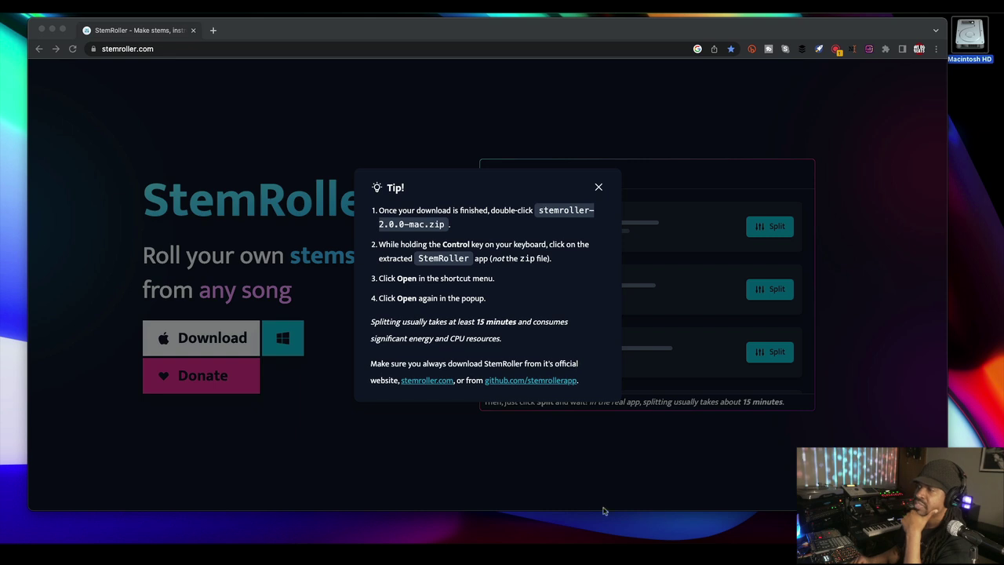
click(590, 548)
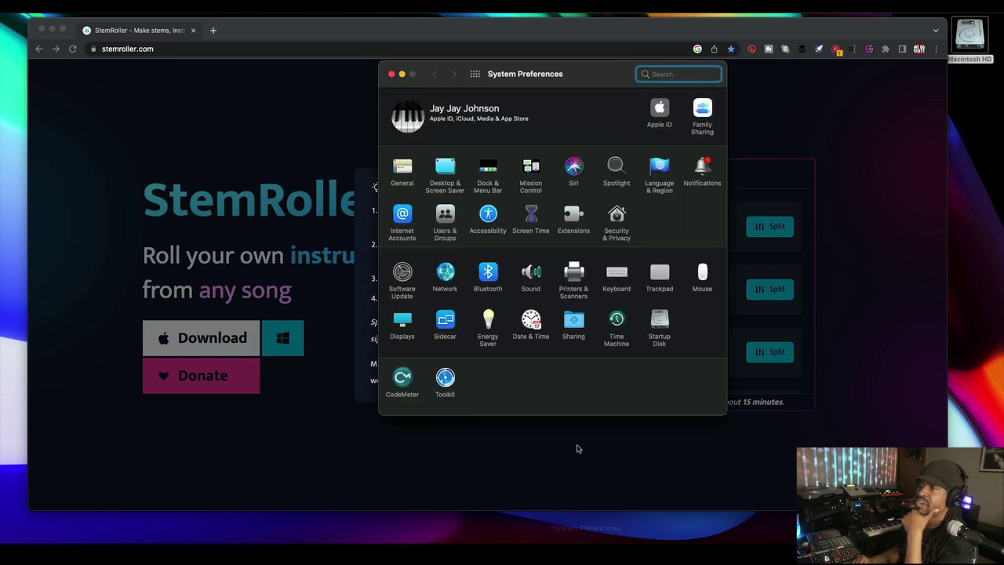
click(614, 217)
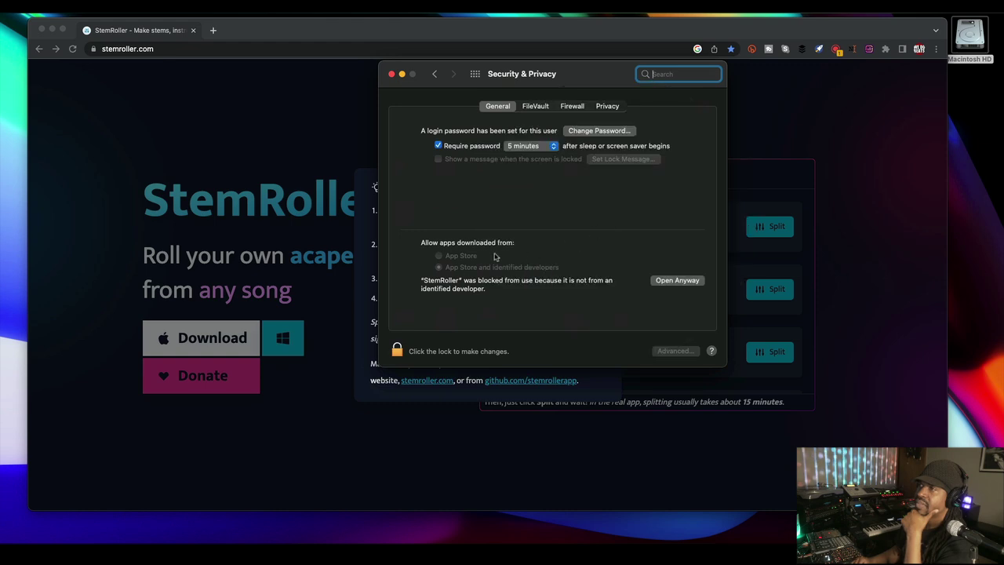
click(673, 280)
click(517, 250)
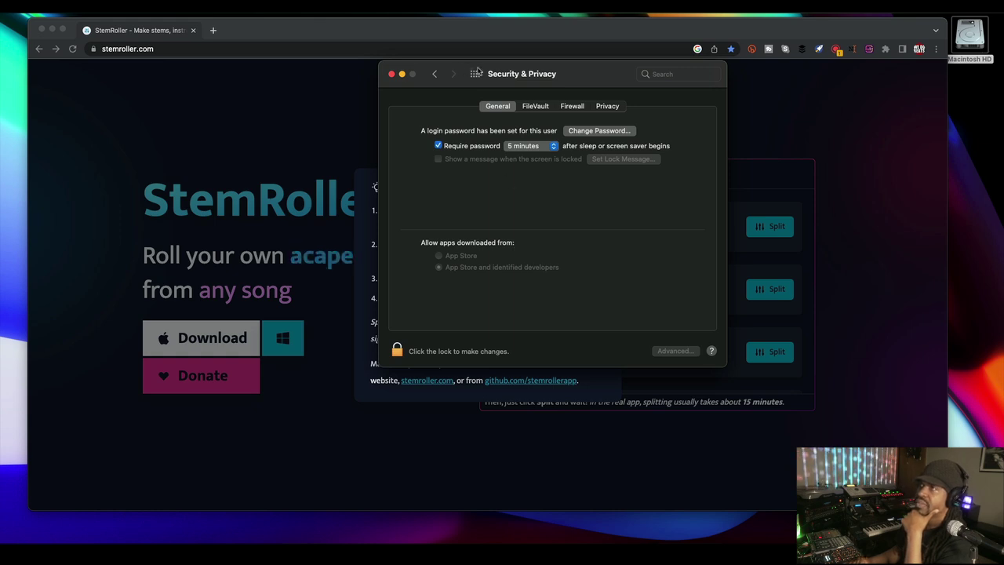
drag(478, 71, 717, 94)
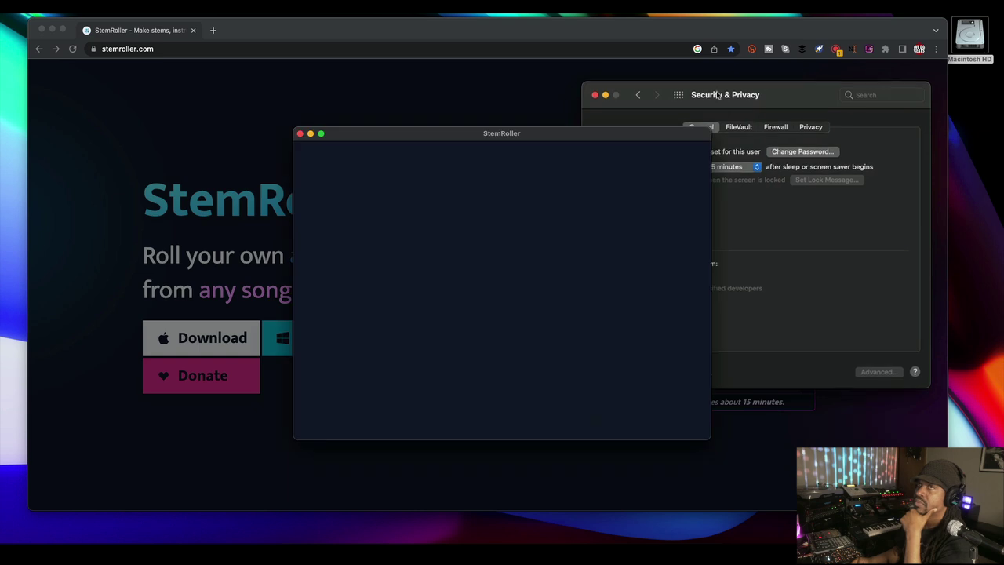
- Close System Preferences, hide Chrome, and search StemRoller for 'family reunion'
click(593, 95)
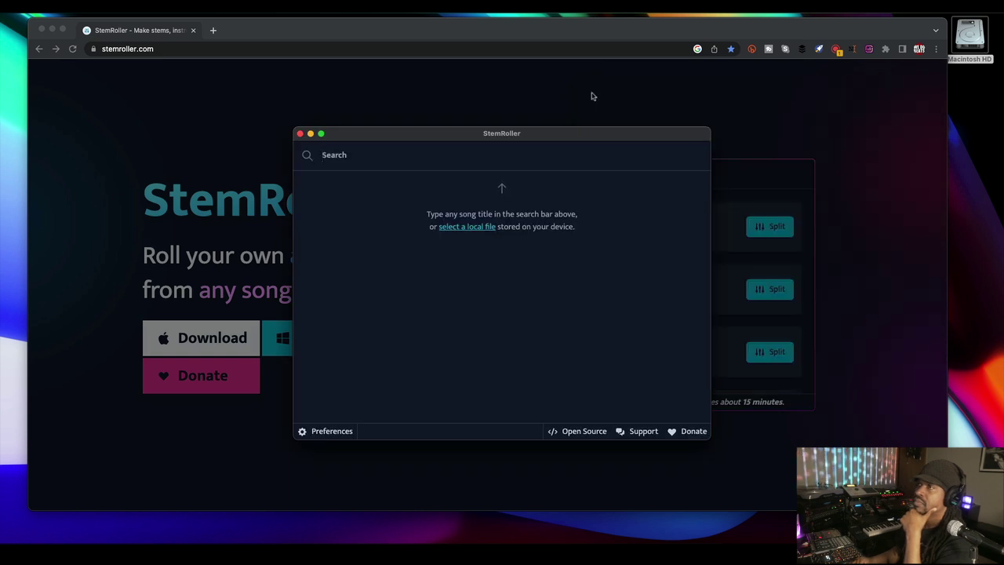
click(52, 30)
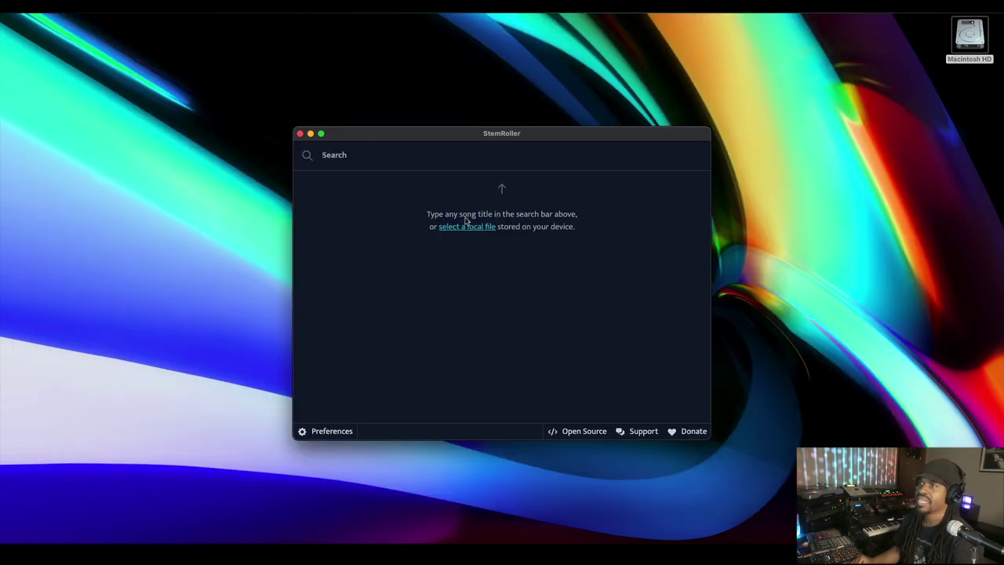
click(478, 165)
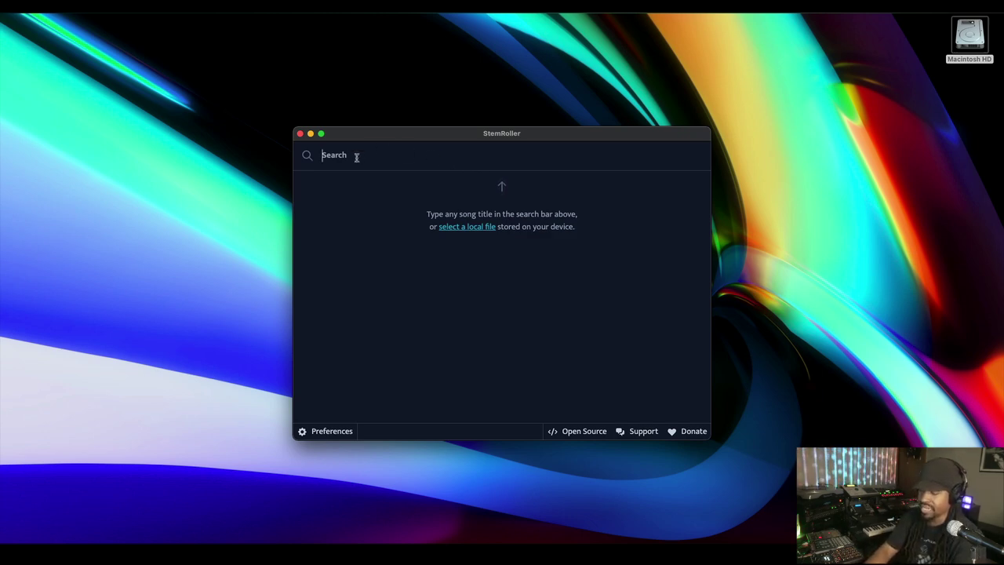
text(family)
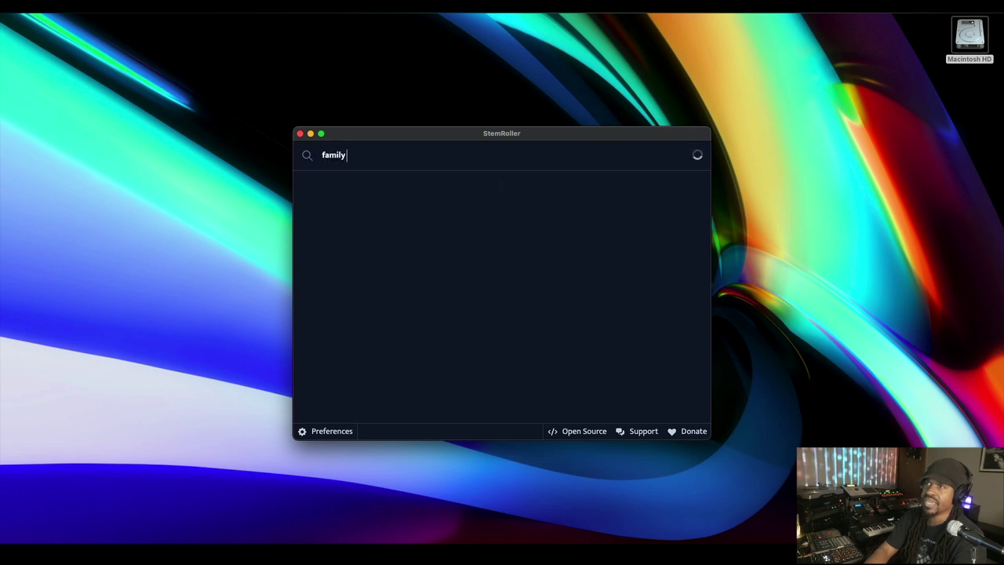
text( reu)
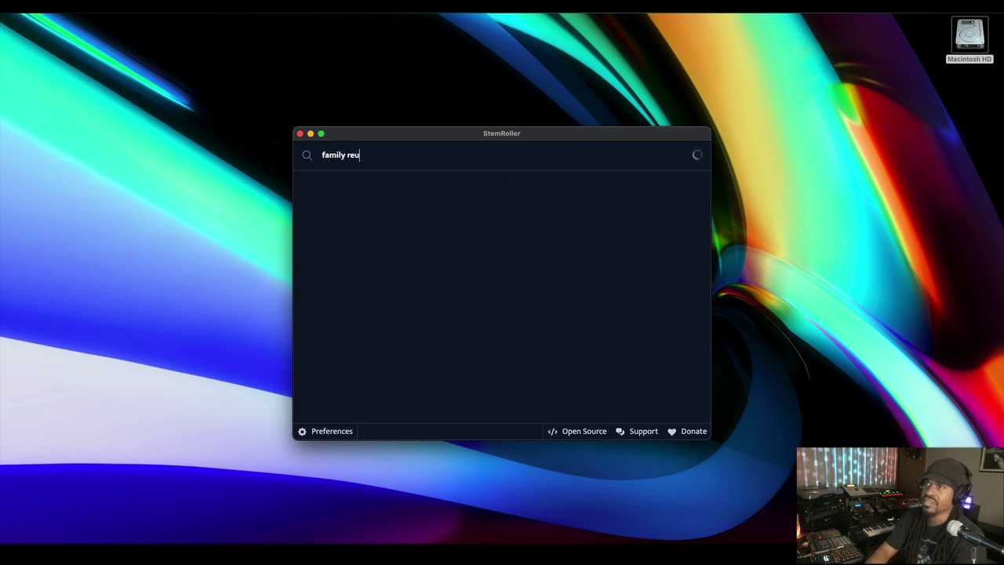
text(niuo)
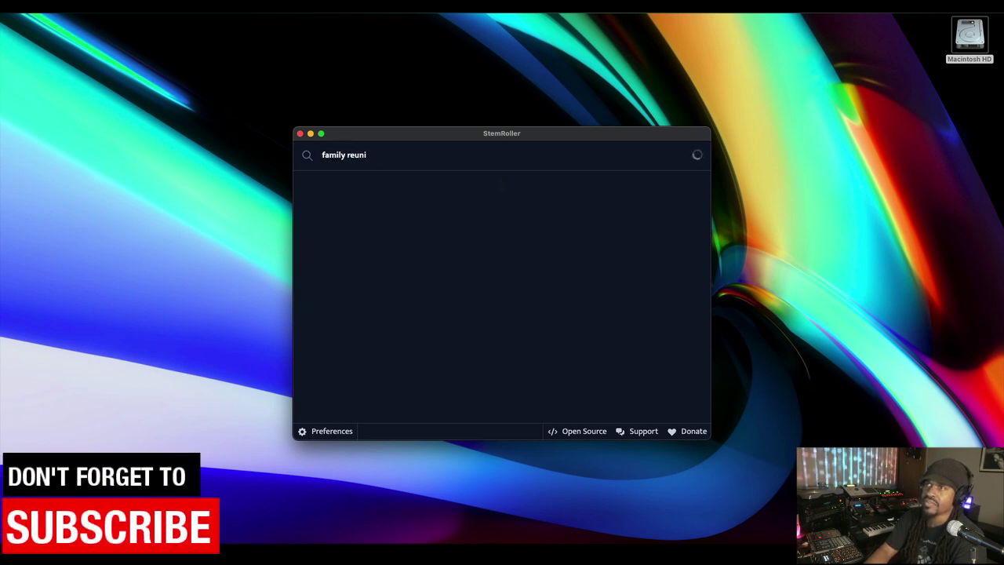
key(BackSpace)
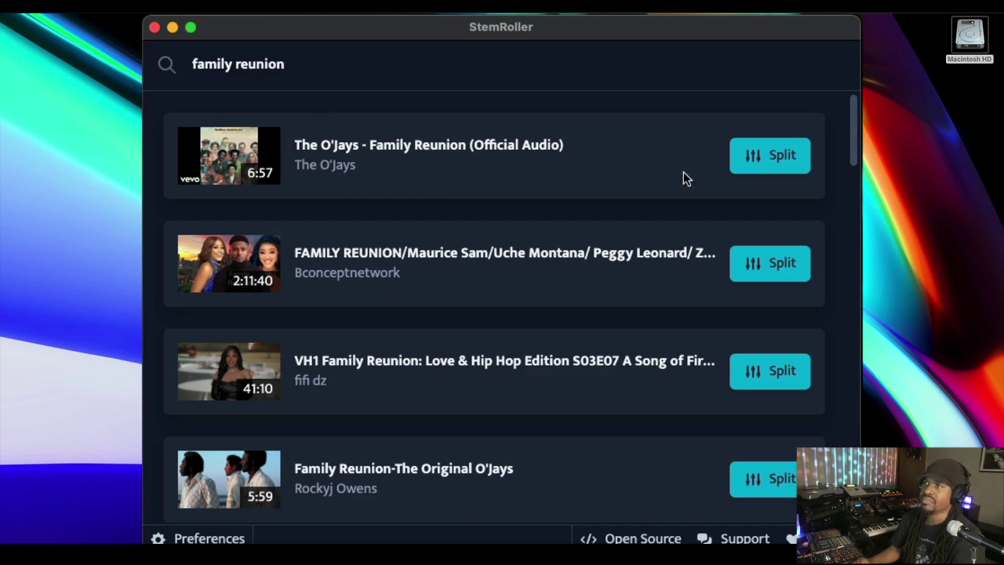
- Split the first result, The O'Jays - Family Reunion (Official Audio), into stems
click(779, 157)
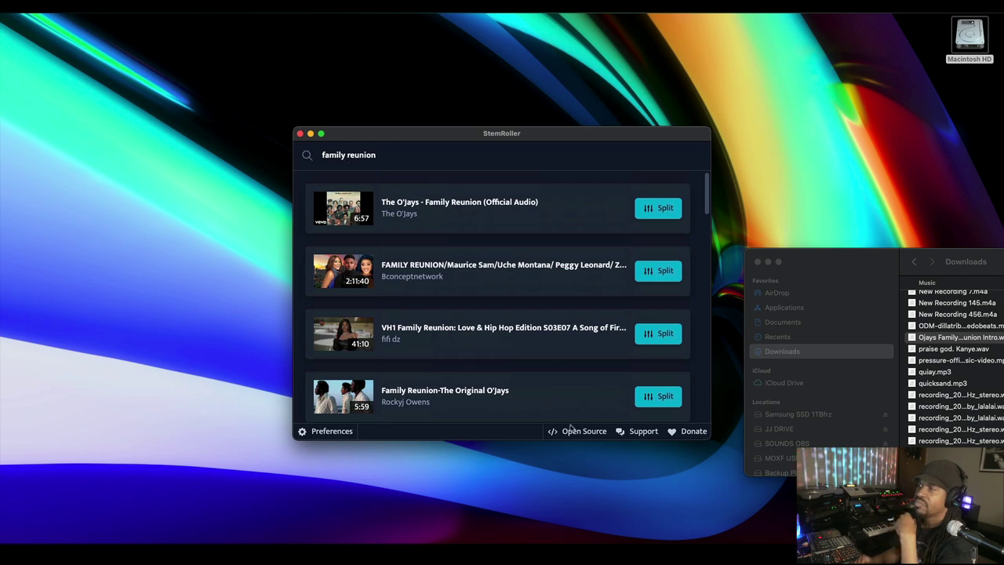
- Drop Ojays Family Reunion Intro.wav from Finder onto StemRoller to split it
drag(951, 339, 454, 226)
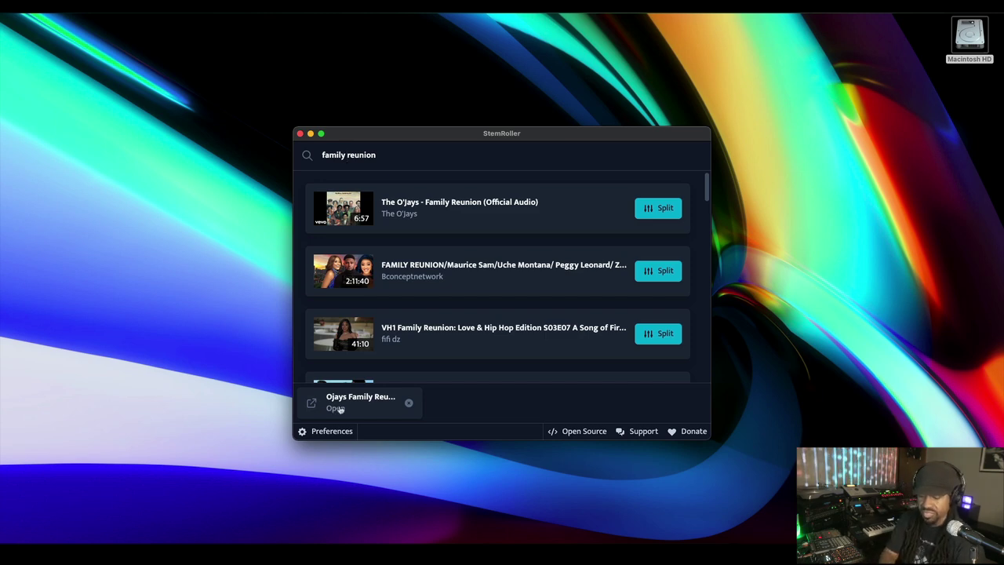
- Open the finished stems folder, play bass.wav, and close the StemRoller window
click(336, 408)
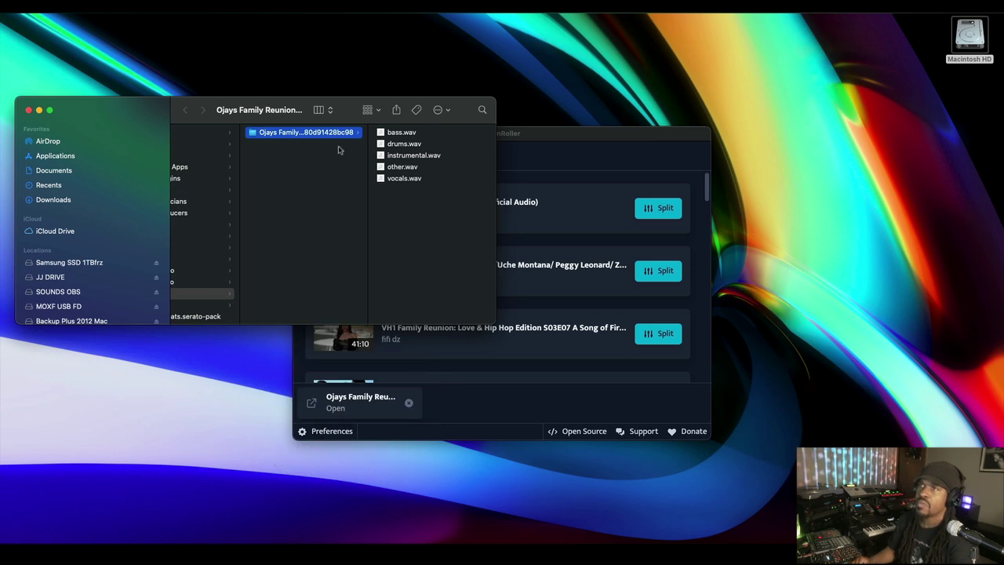
scroll(319, 215, left, 2)
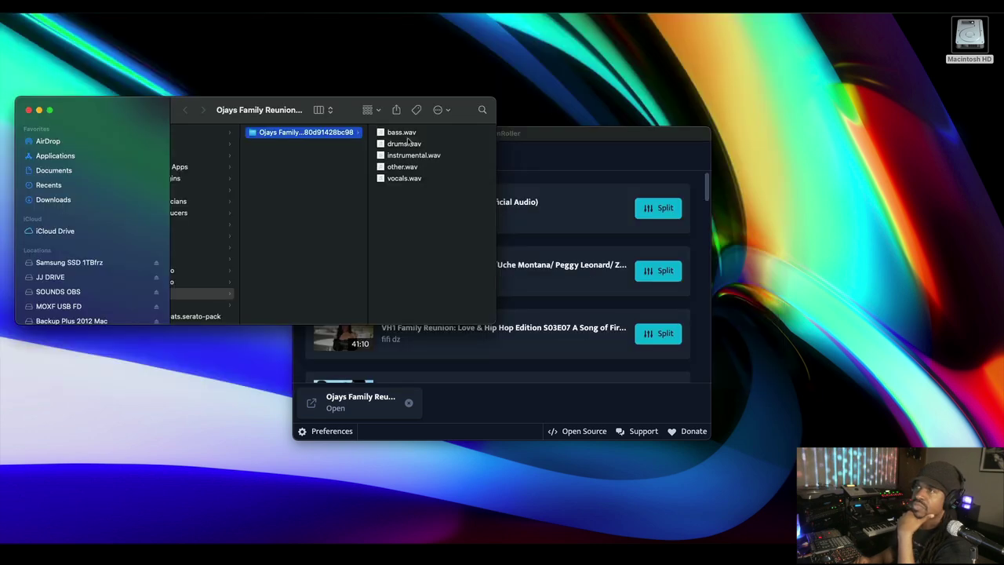
click(401, 134)
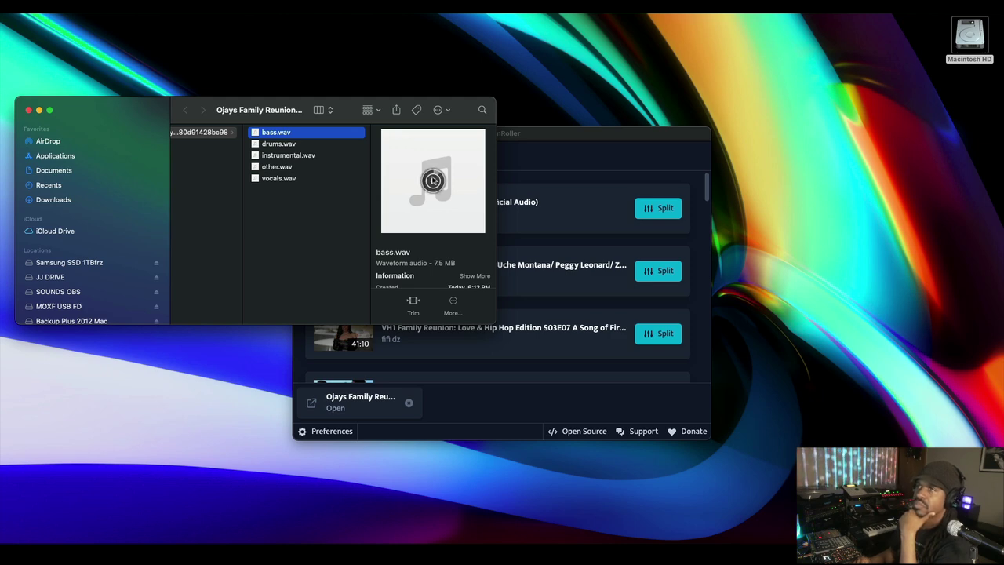
click(433, 181)
drag(541, 134, 776, 136)
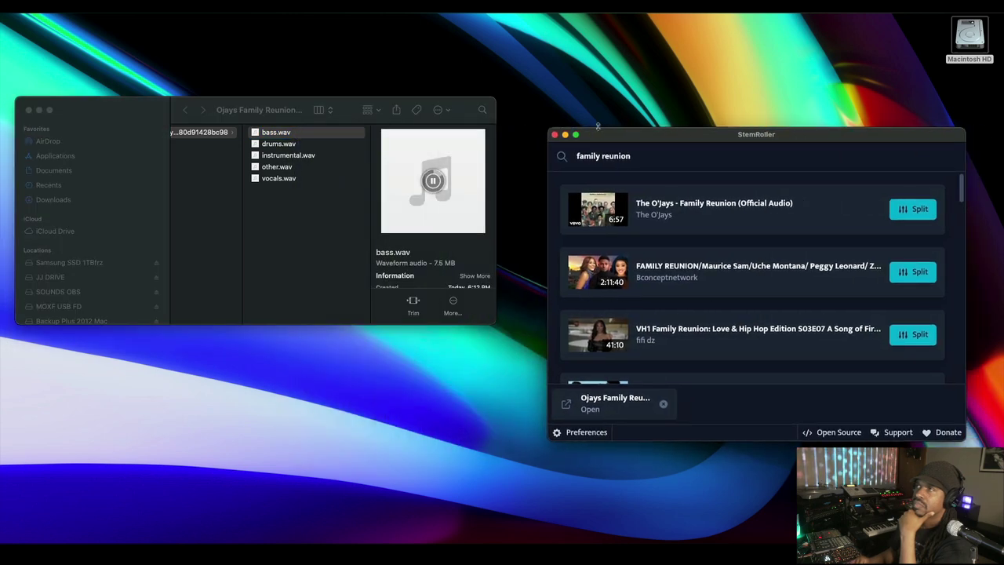
click(555, 135)
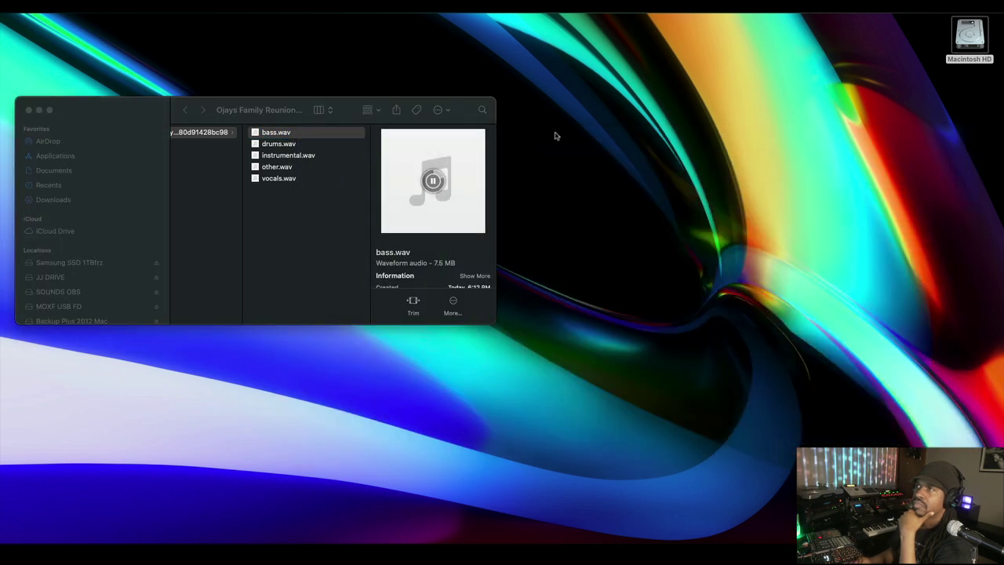
- Play and stop drums.wav, then view it in a Quick Look preview
click(286, 144)
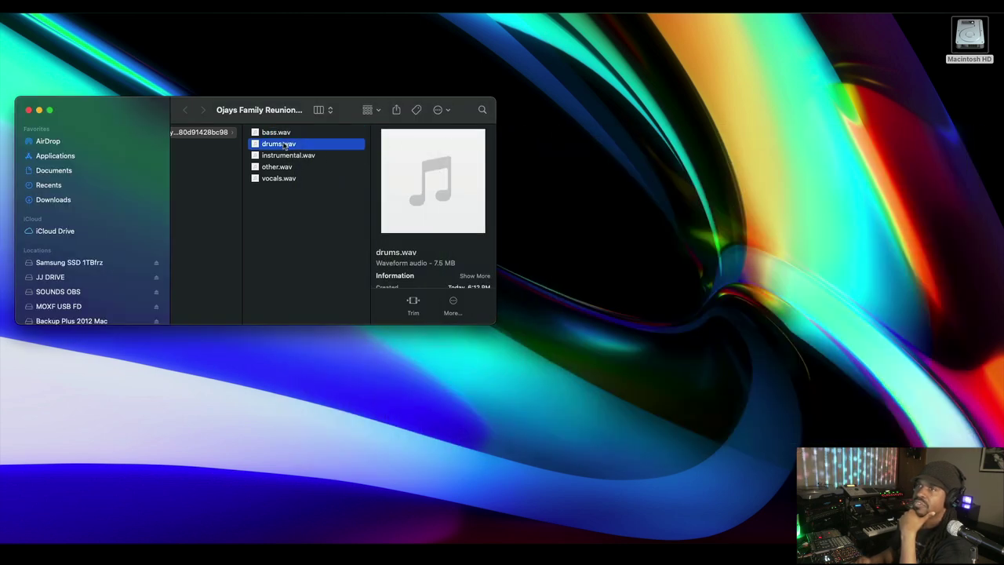
click(432, 182)
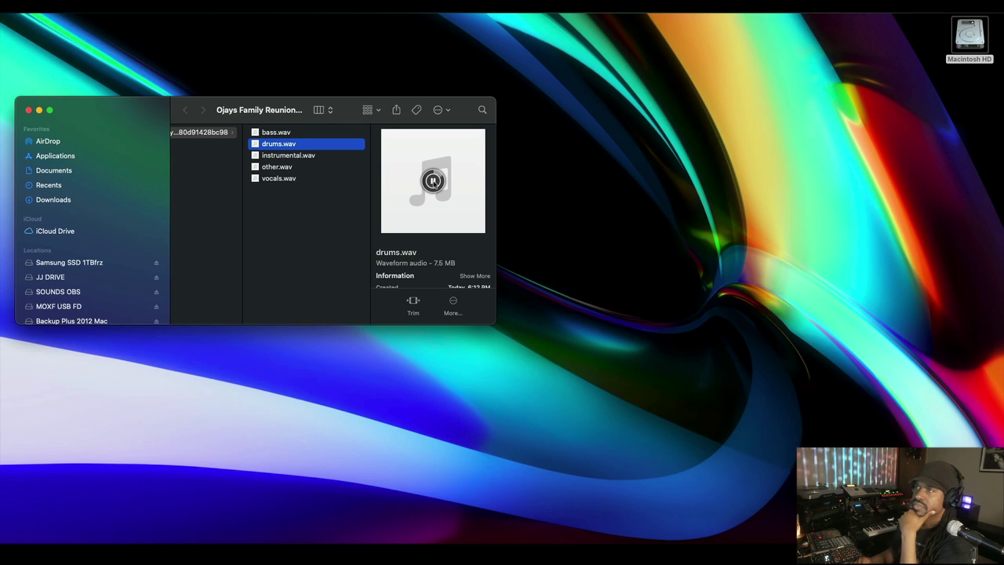
click(432, 181)
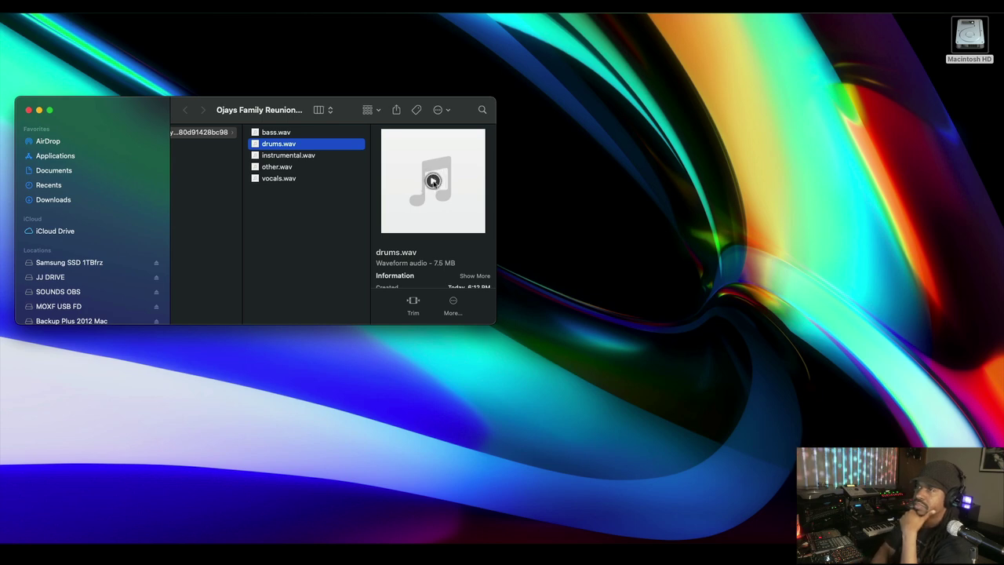
key(space)
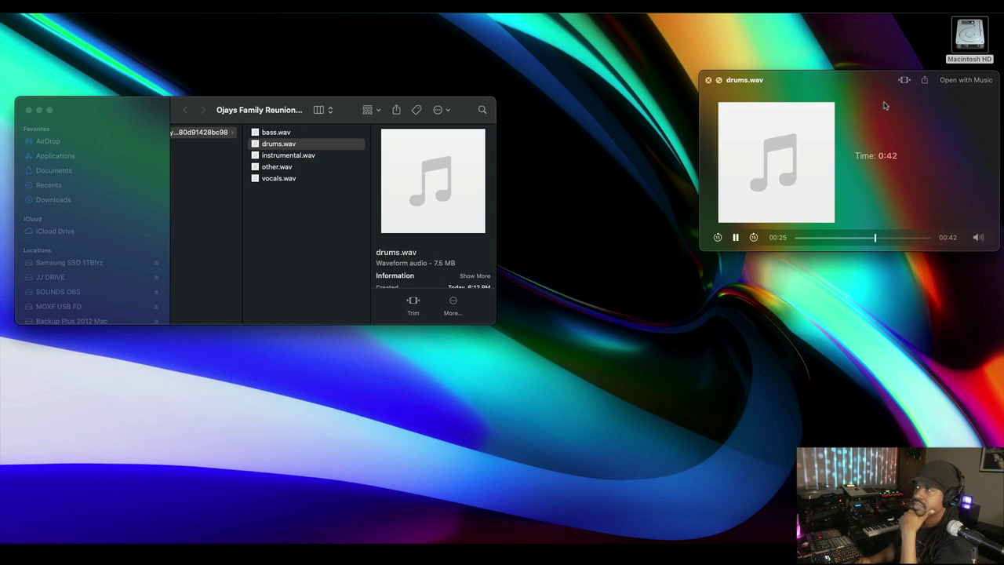
drag(873, 81, 694, 99)
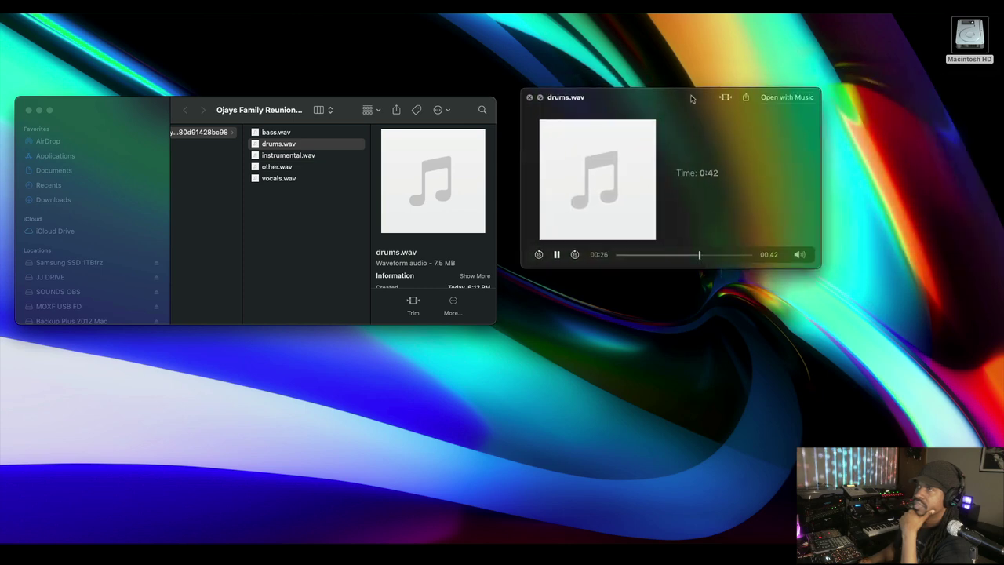
click(530, 97)
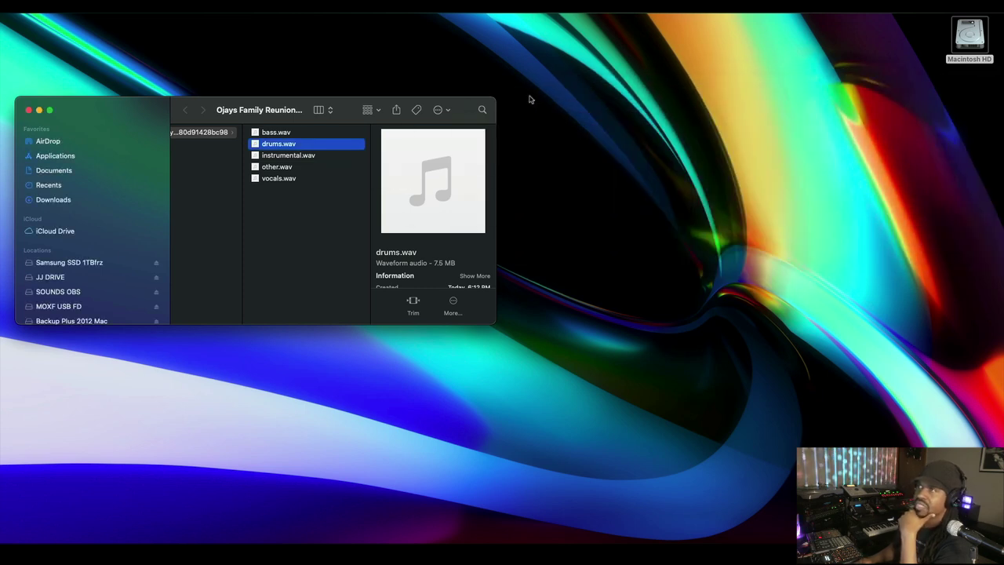
- Play the vocals and instrumental stems, then bring Chrome's YouTube 'nas' results forward
key(Down)
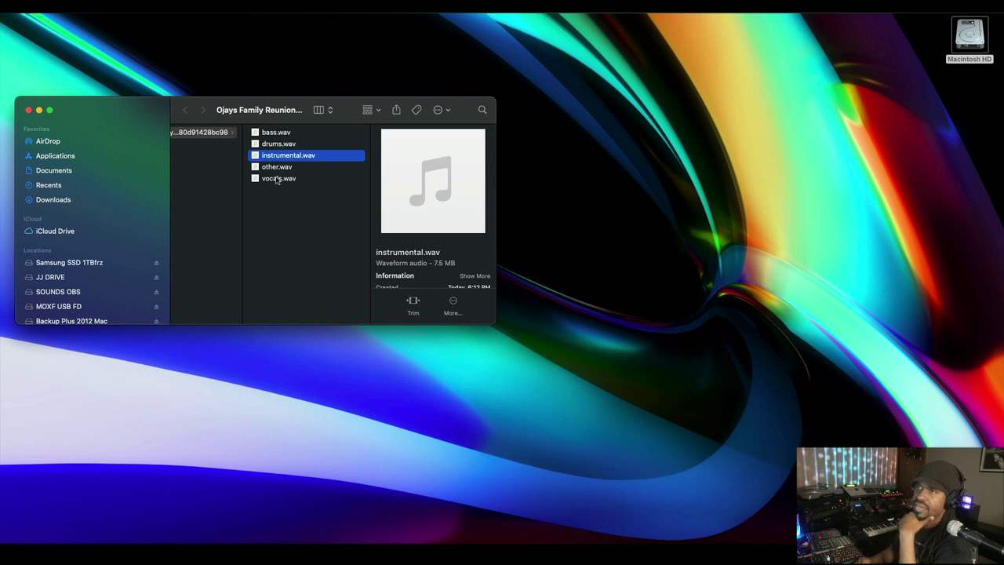
click(277, 178)
click(432, 180)
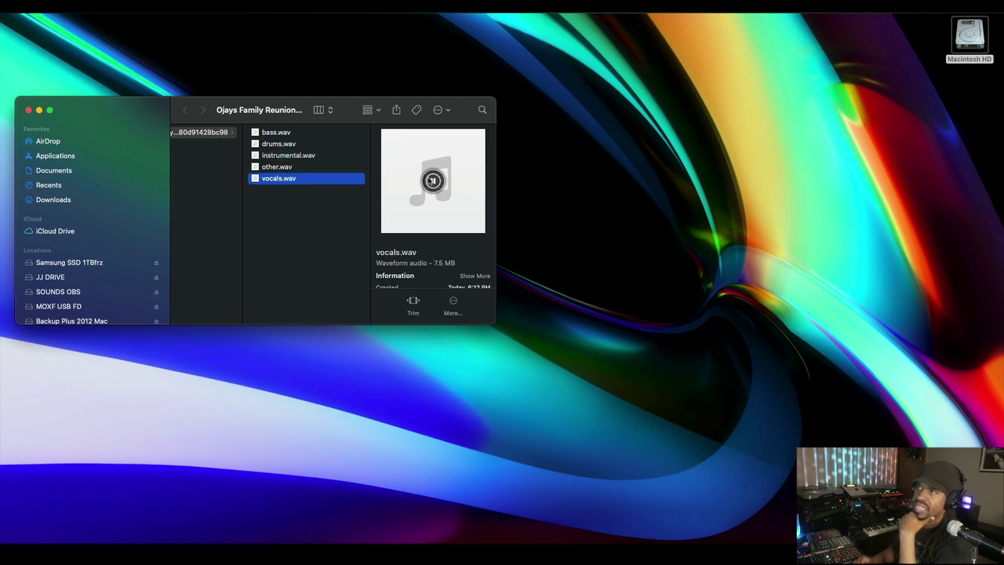
key(Up)
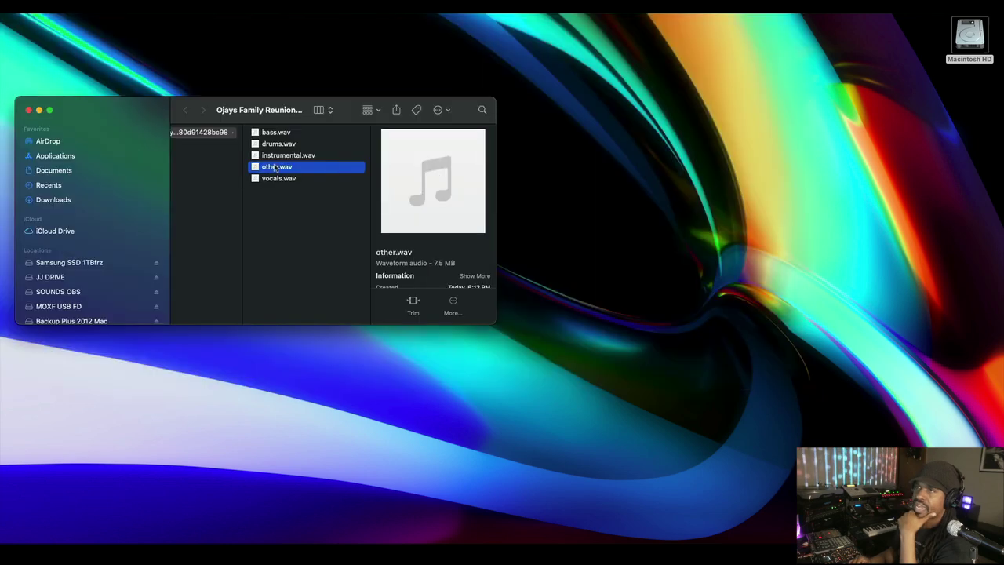
click(279, 156)
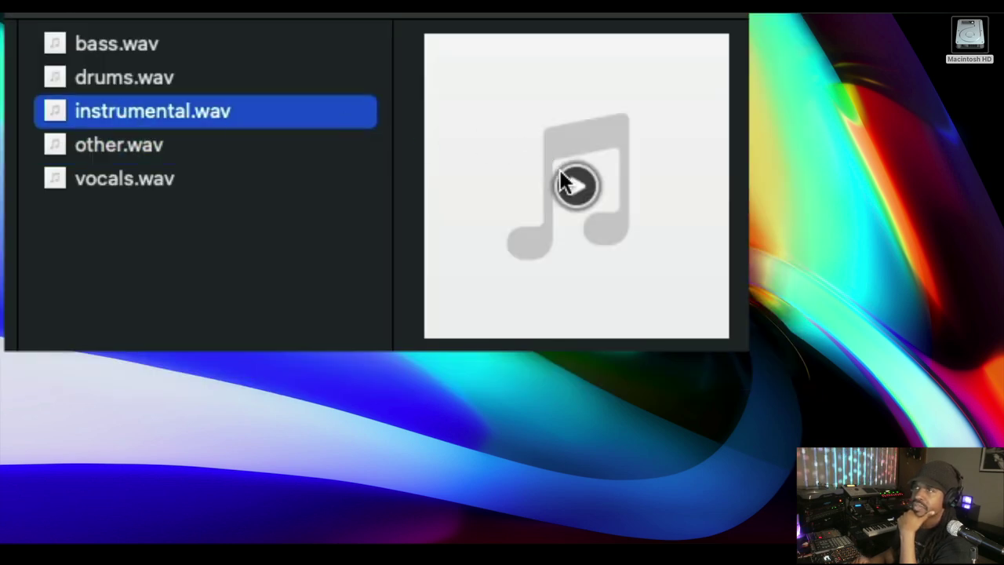
click(433, 180)
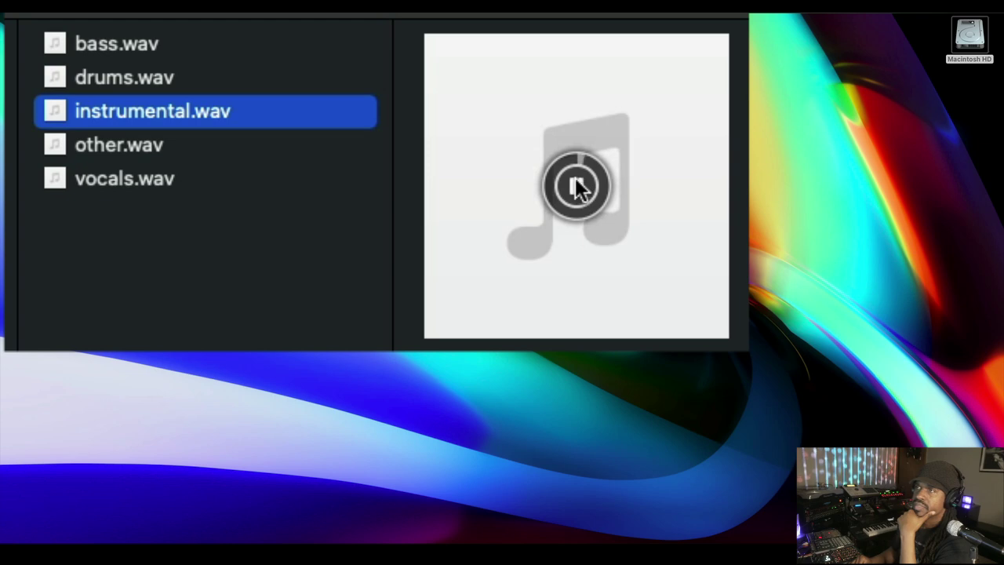
click(576, 187)
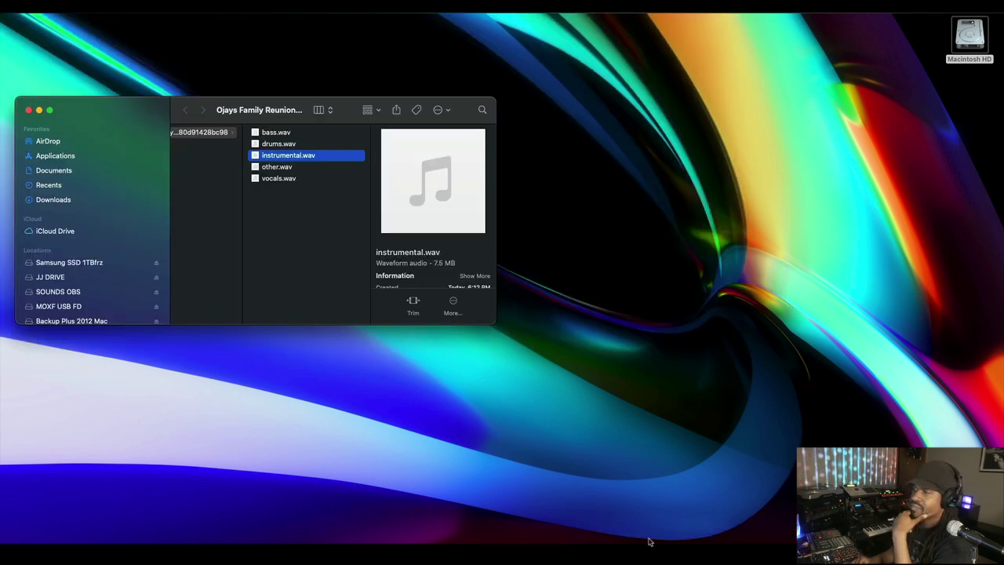
click(372, 526)
- Open the 'Nas ft. 21savage - One Mic, One Gun' video from the YouTube results
scroll(310, 416, down, 1)
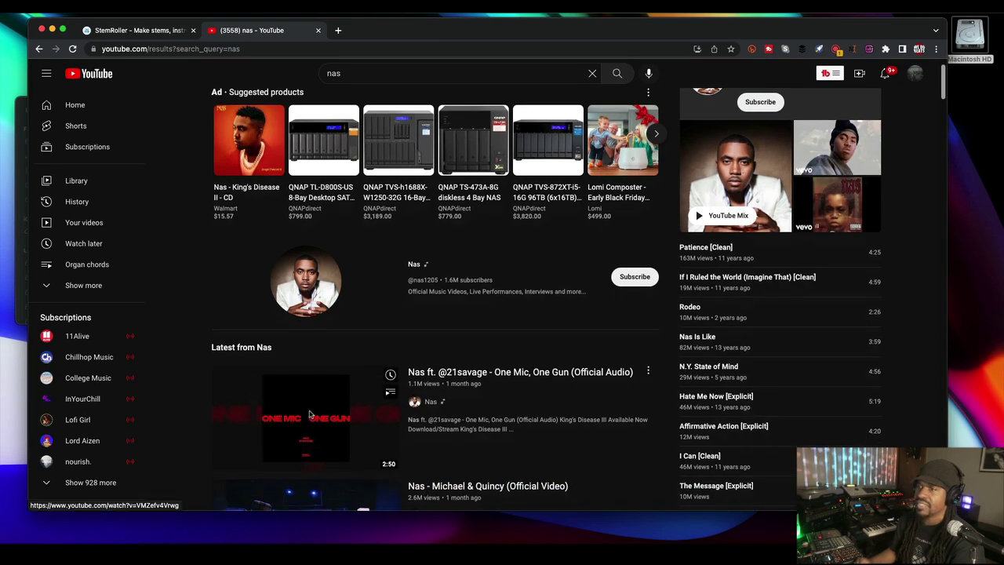
scroll(315, 431, down, 1)
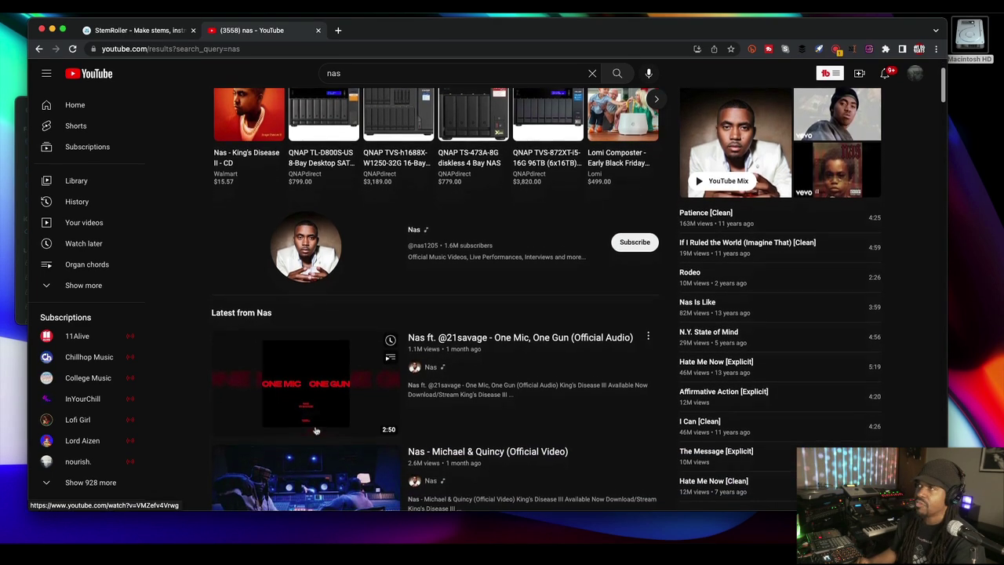
click(310, 429)
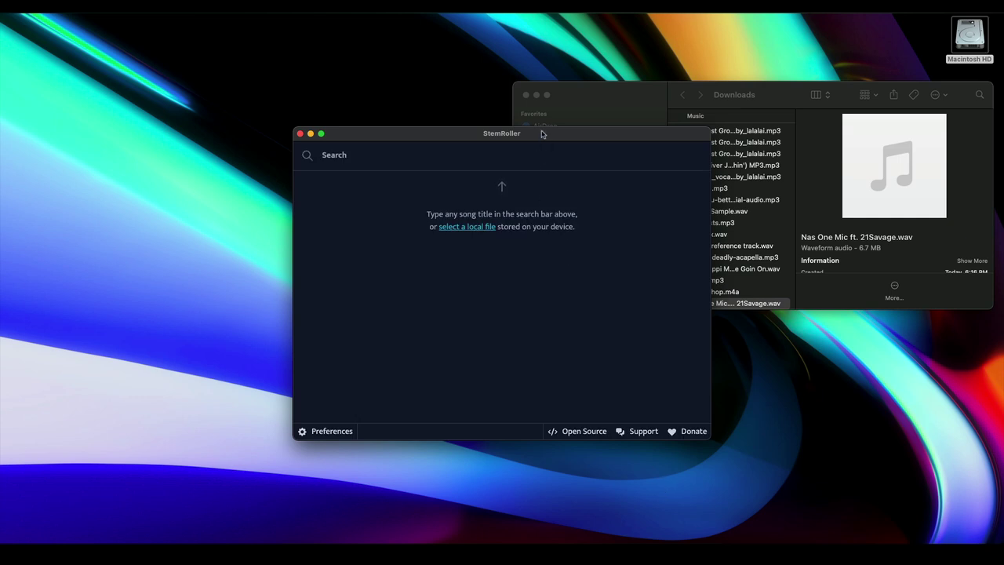
- Drop Nas One Mic ft. 21Savage.wav from Downloads into StemRoller to split it
drag(541, 133, 368, 135)
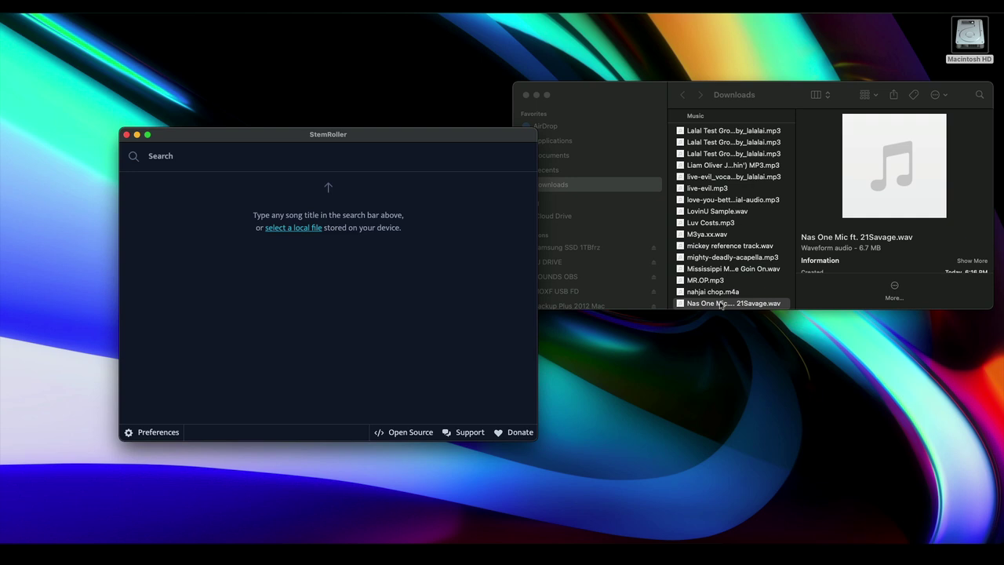
drag(720, 304, 303, 255)
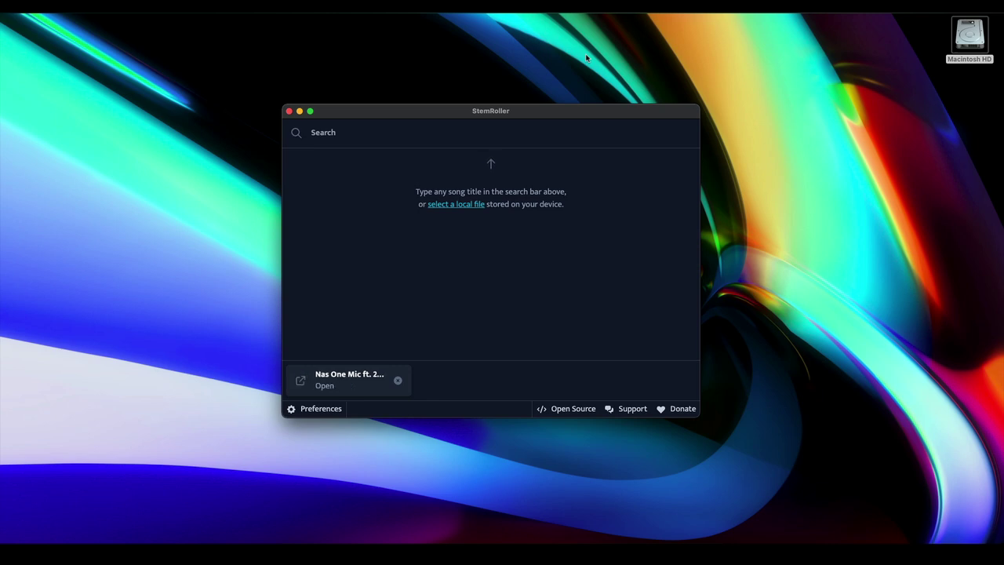
- Open the Nas One Mic stems folder and preview vocals.wav in Quick Look
click(325, 386)
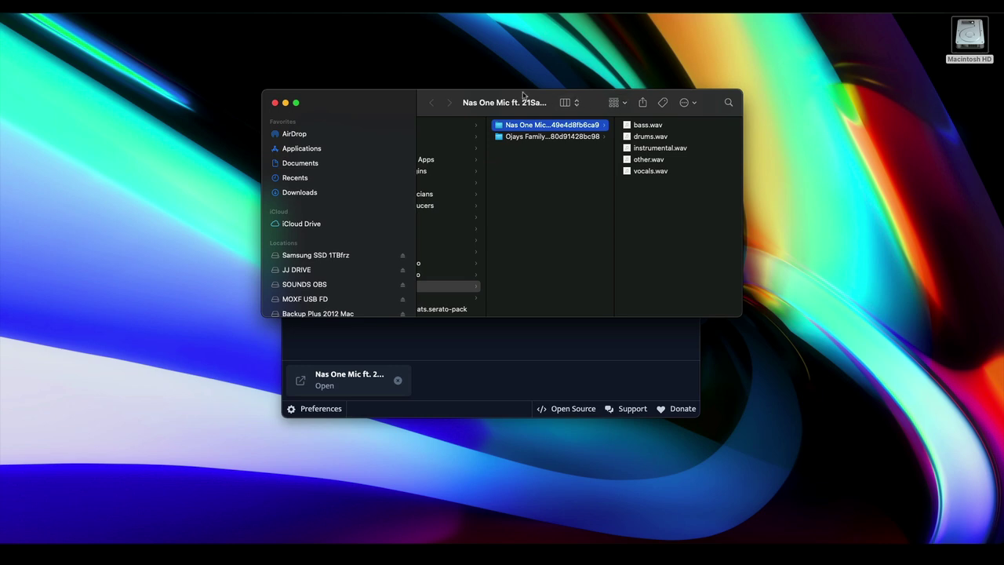
drag(524, 97, 393, 156)
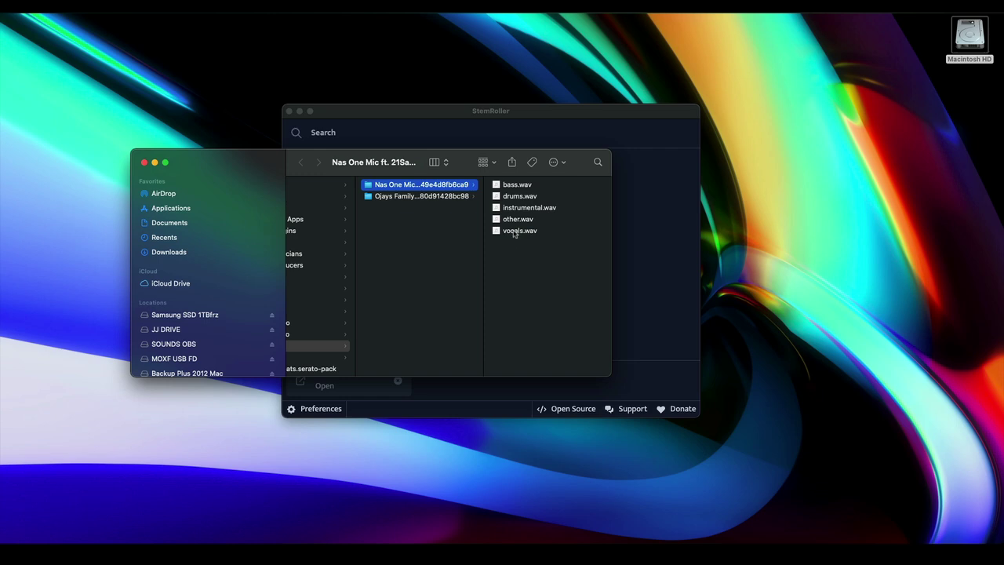
click(514, 230)
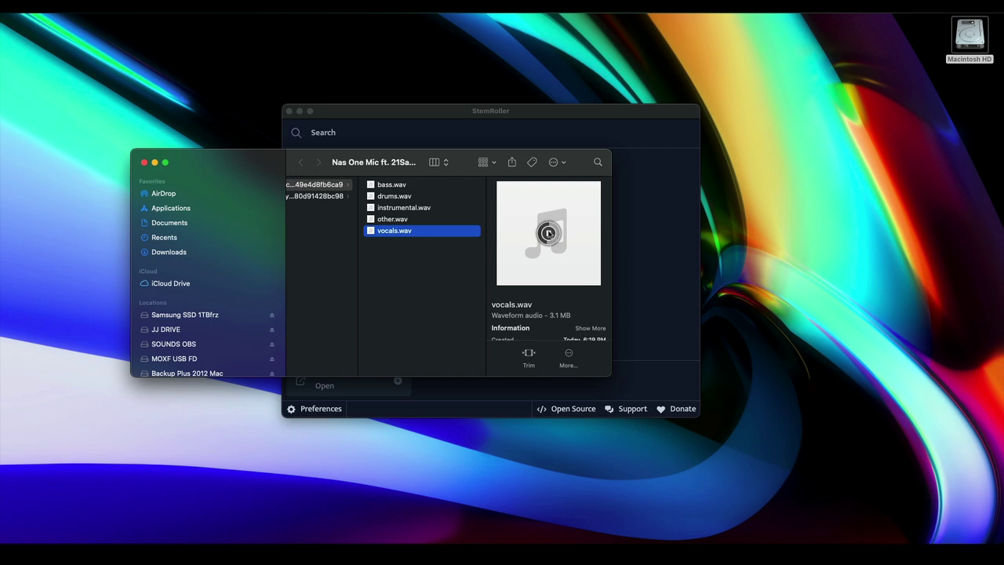
key(space)
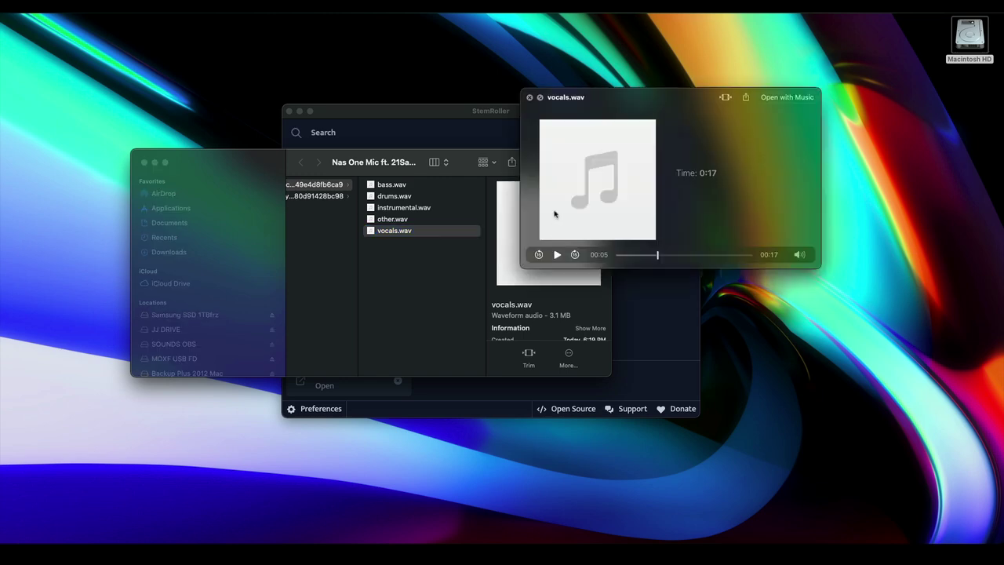
click(529, 97)
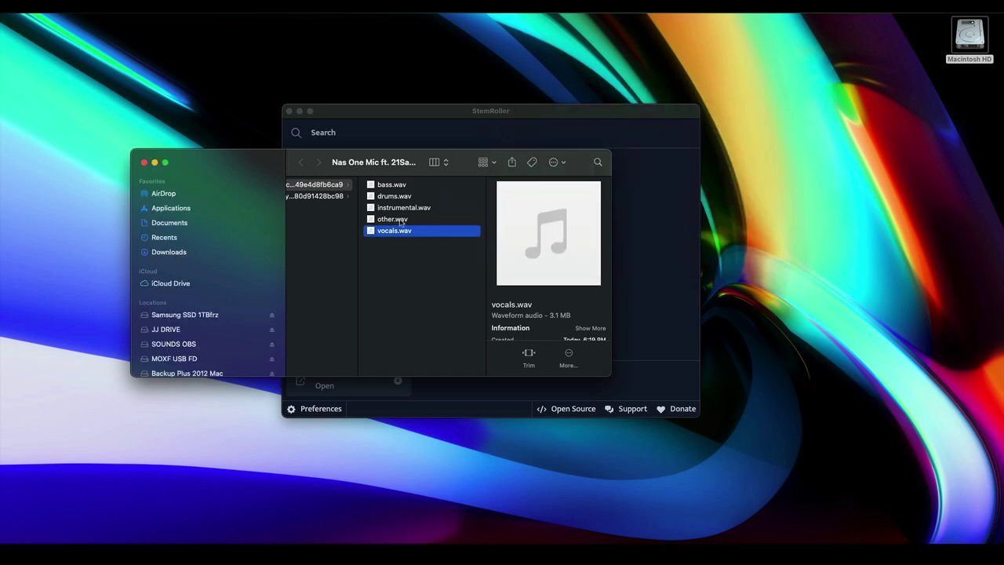
- Play the bass, drums, instrumental and other stems in turn in Quick Look
click(385, 187)
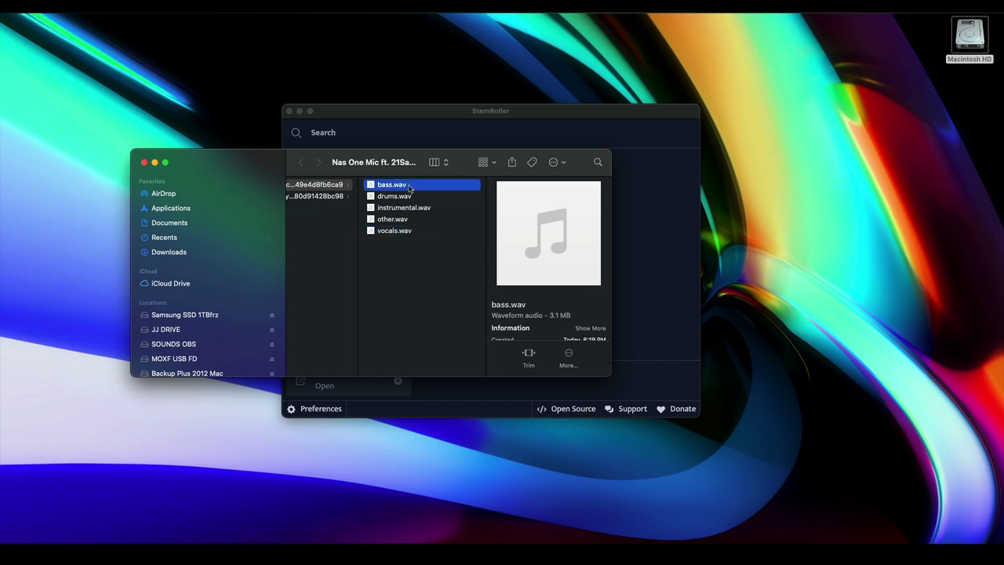
mouse_move(548, 232)
key(space)
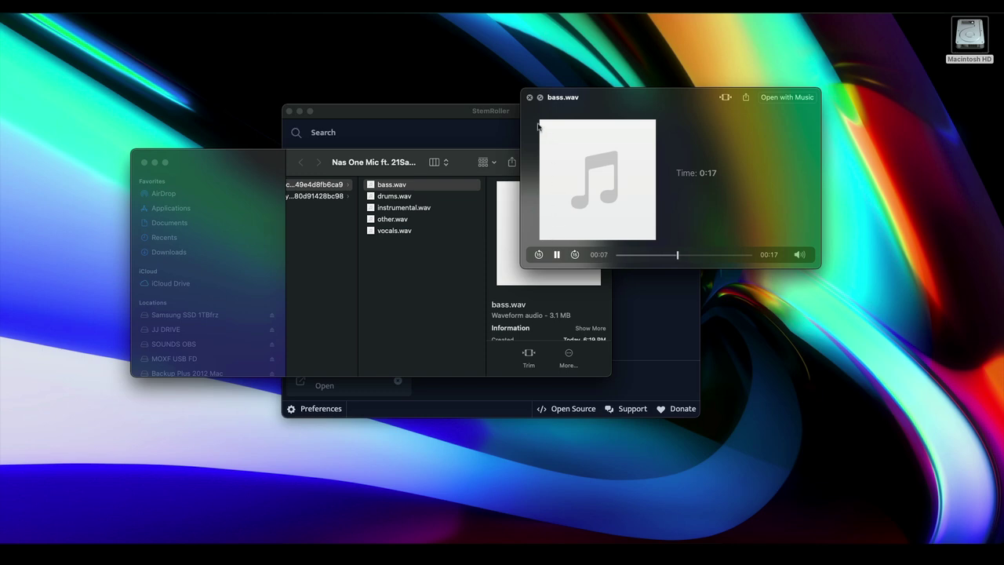
key(Down)
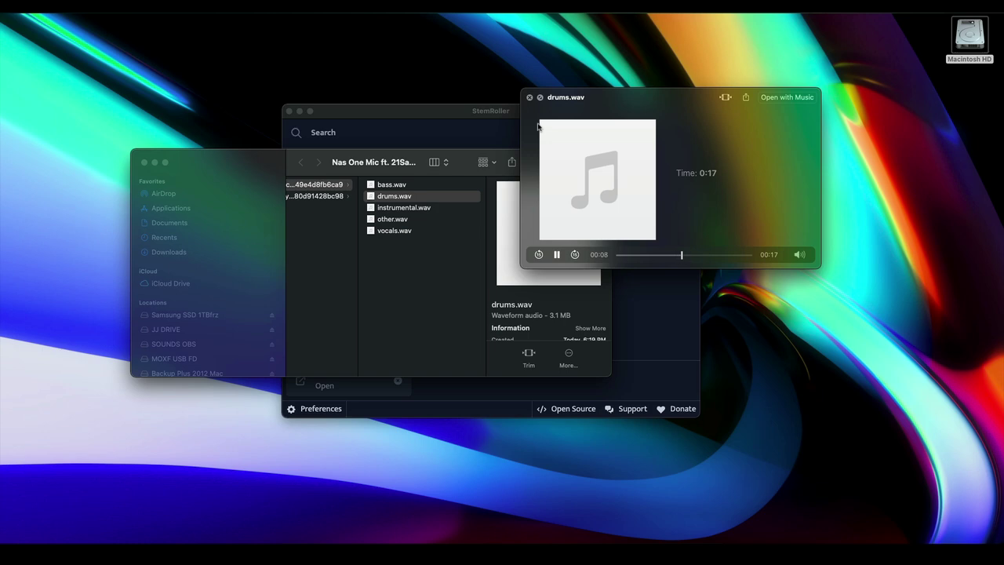
key(Down)
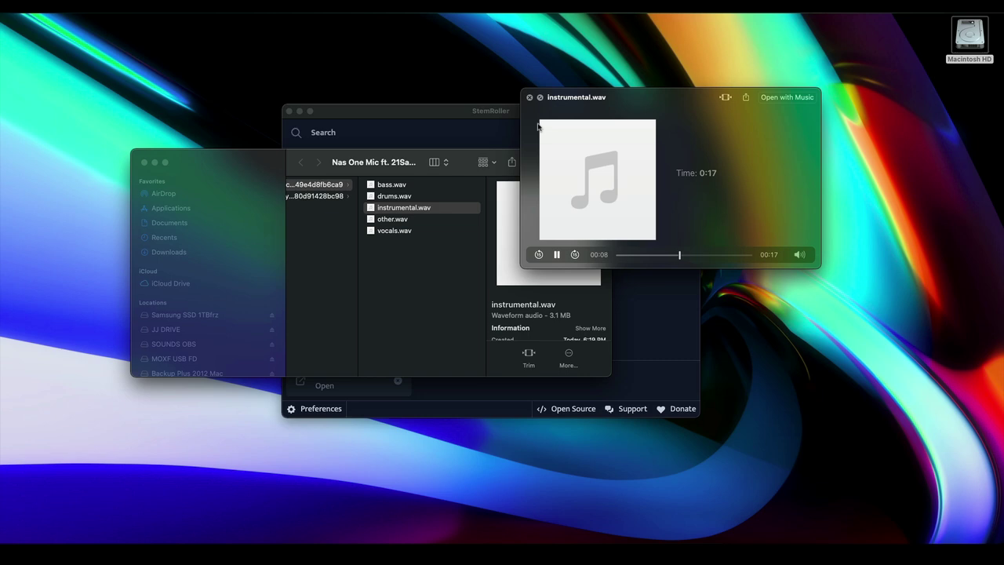
key(Down)
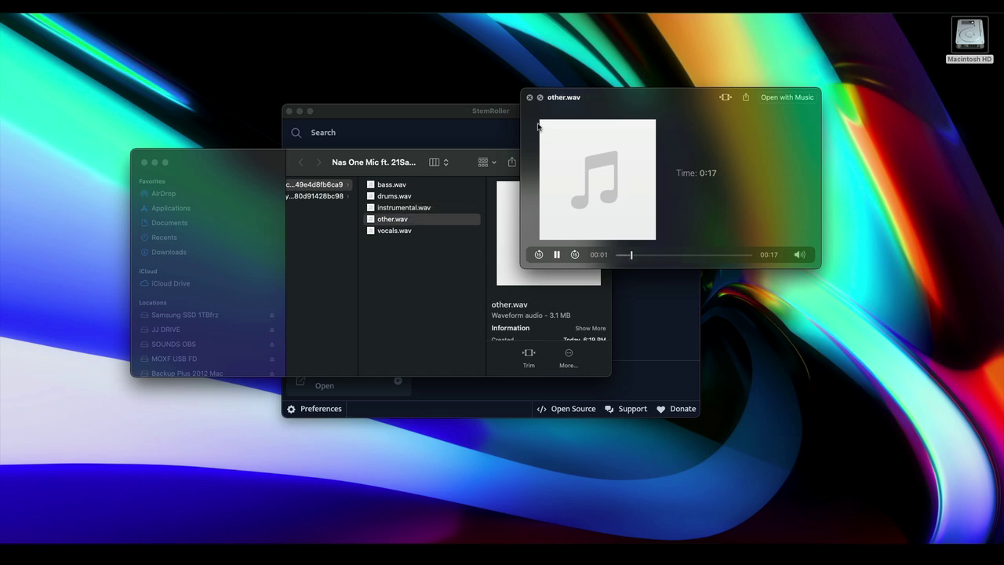